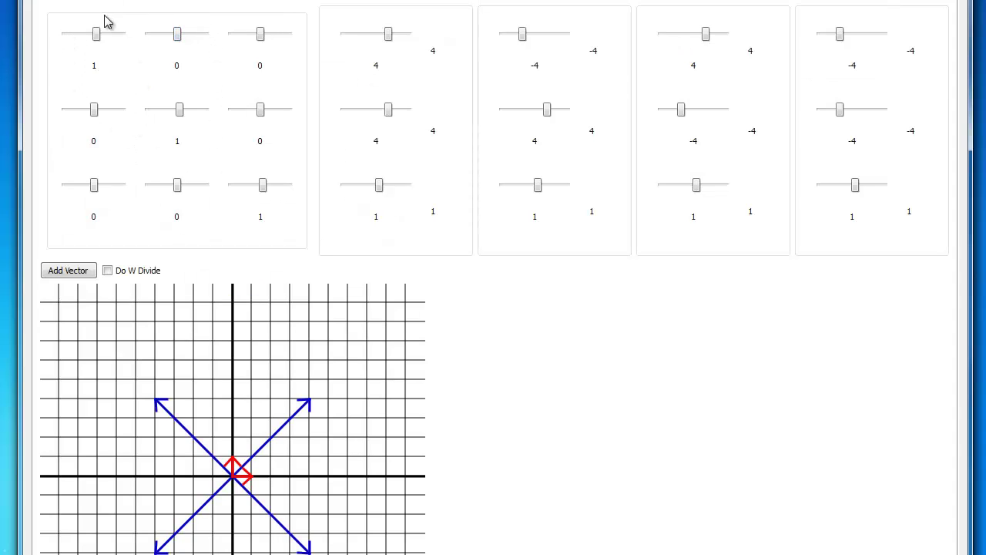
Step: Draw a red pen circle around the matrix's top-left four sliders to mark the linear part
mouse_move(113, 9)
left_mouse_down()
mouse_move(85, 11)
mouse_move(52, 47)
mouse_move(48, 120)
mouse_move(61, 144)
mouse_move(127, 157)
mouse_move(211, 150)
mouse_move(232, 99)
mouse_move(226, 39)
mouse_move(192, 13)
mouse_move(112, 9)
left_mouse_up()
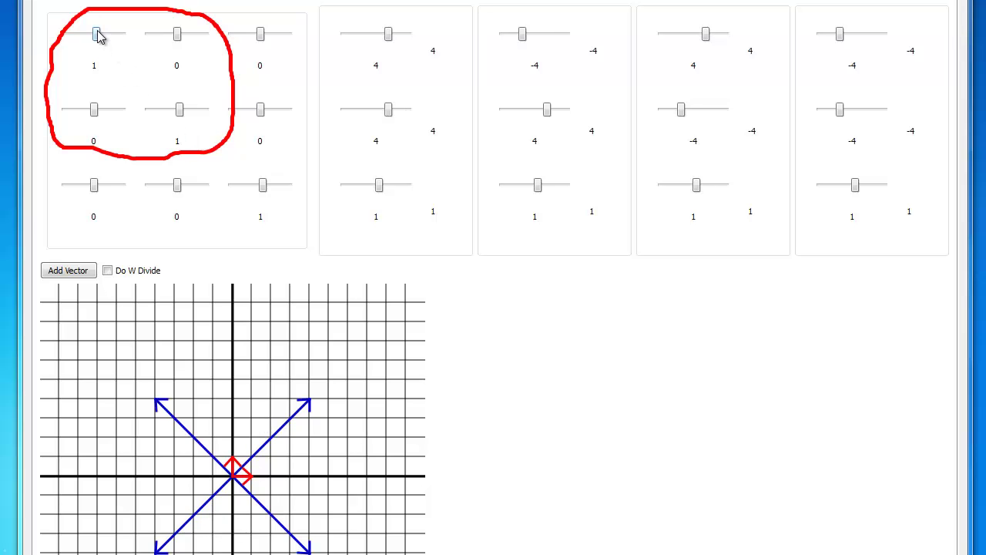
Step: Sweep the top-left entry through larger and negative values, leaving it at 1.25 so vectors reach (±5, ±4)
left_click_drag(99, 39, 96, 37)
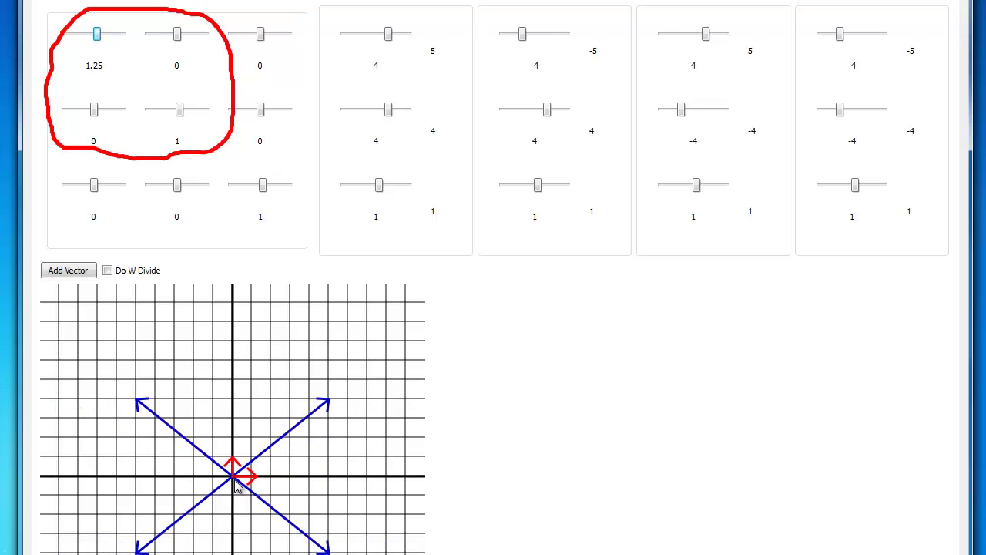
left_click_drag(98, 35, 100, 44)
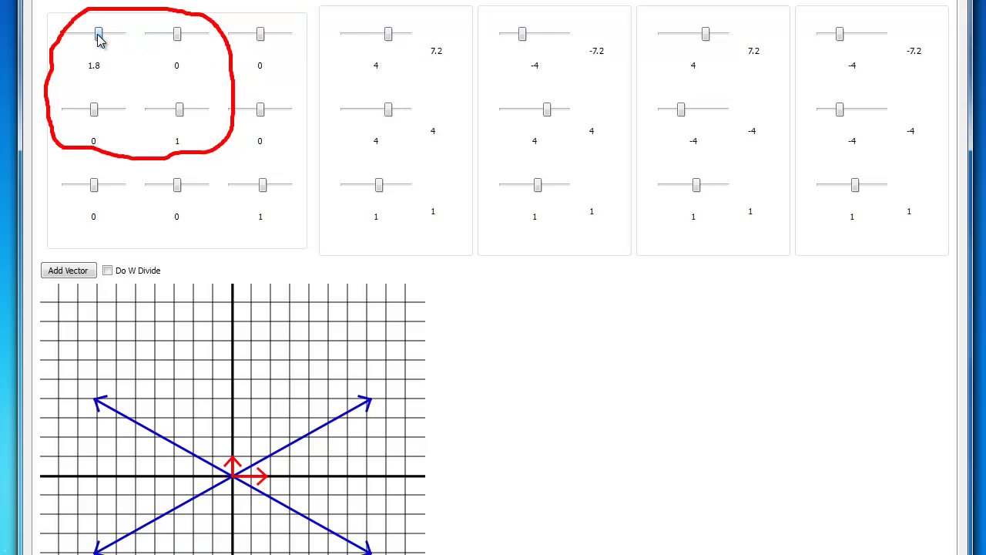
left_click_drag(100, 41, 94, 40)
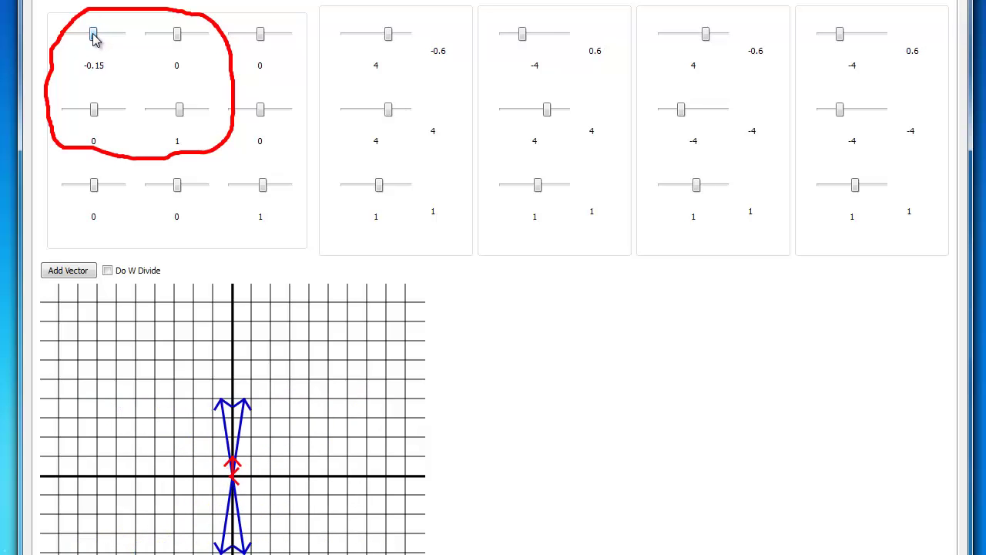
left_click_drag(93, 36, 97, 35)
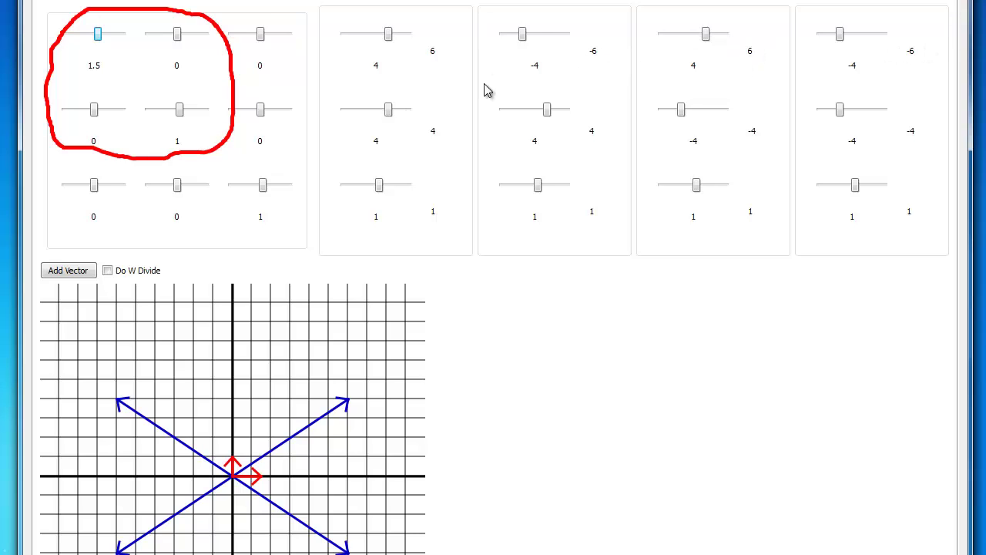
left_click_drag(98, 36, 98, 37)
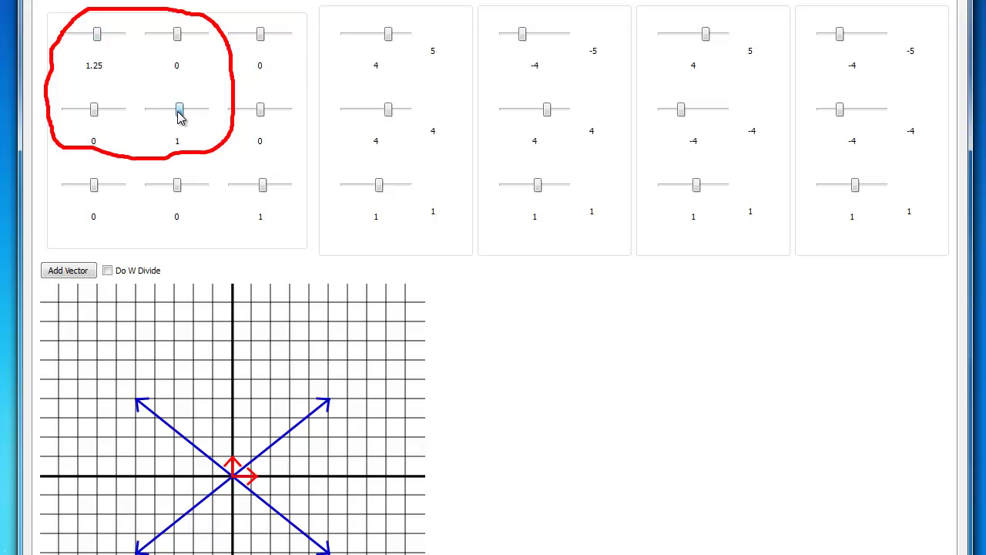
Step: Vary the centre matrix entry and settle on 0.95, bringing the vectors' y-components to ±3.8
left_click_drag(179, 115, 184, 115)
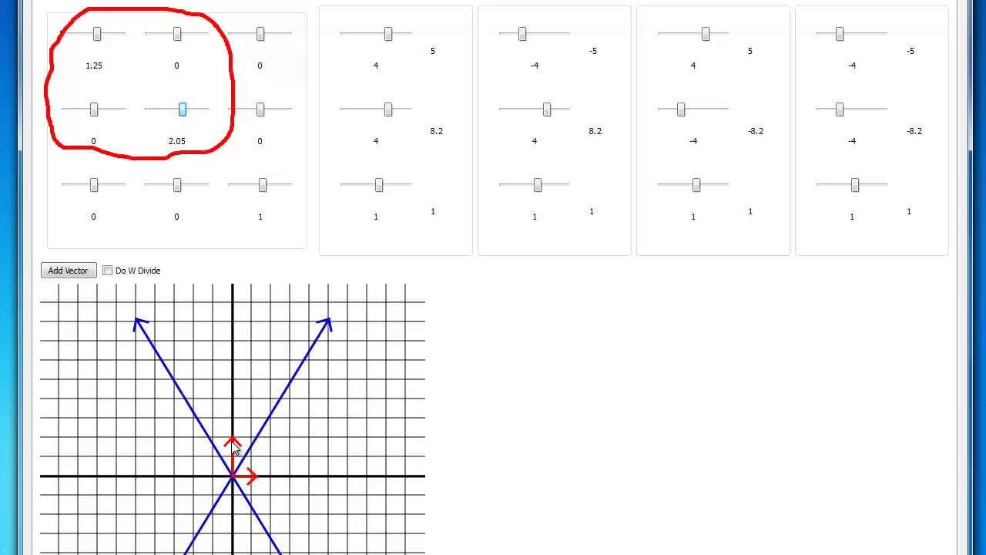
left_click_drag(183, 110, 154, 100)
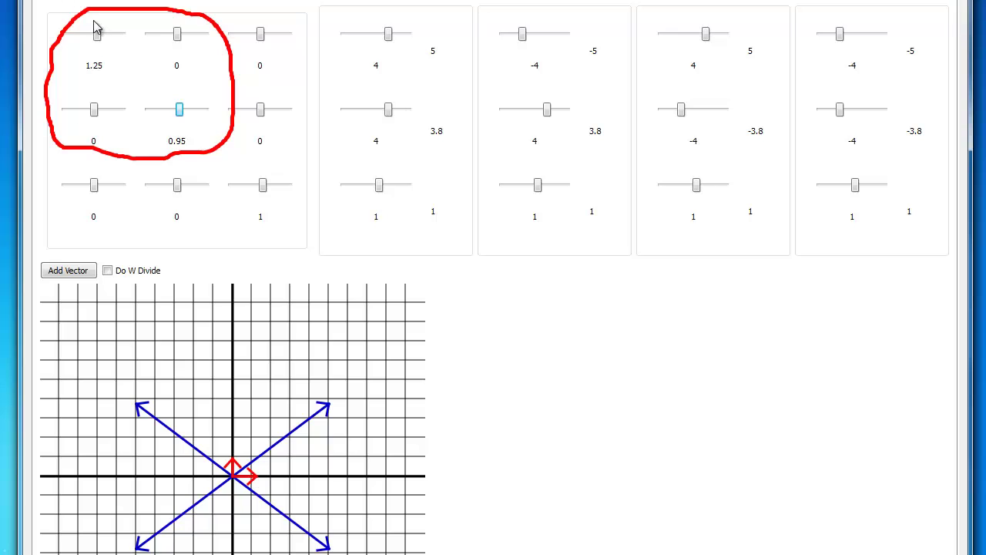
Step: Widen and skew the vectors with the top-left and off-diagonal entries, then restore the identity matrix
left_click_drag(97, 31, 101, 37)
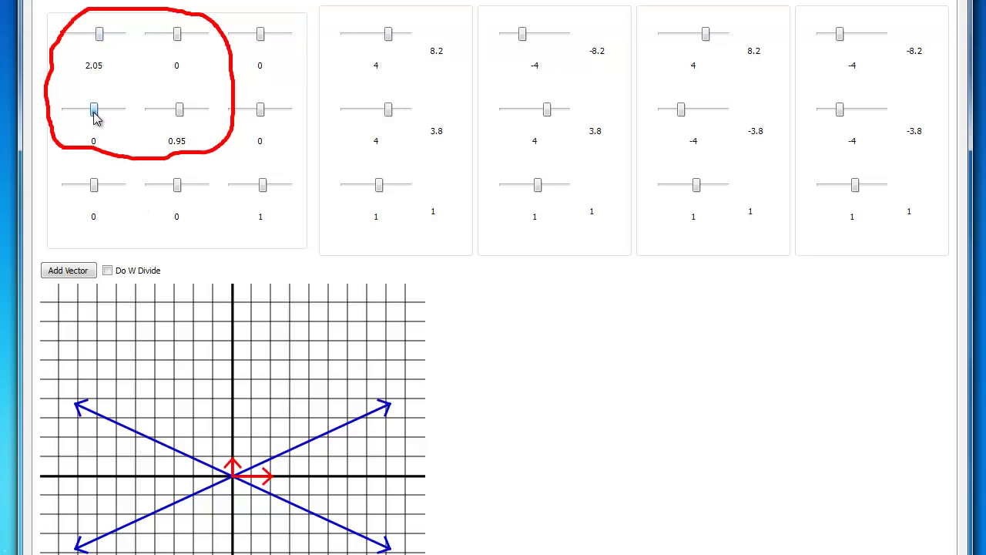
left_click_drag(94, 113, 97, 115)
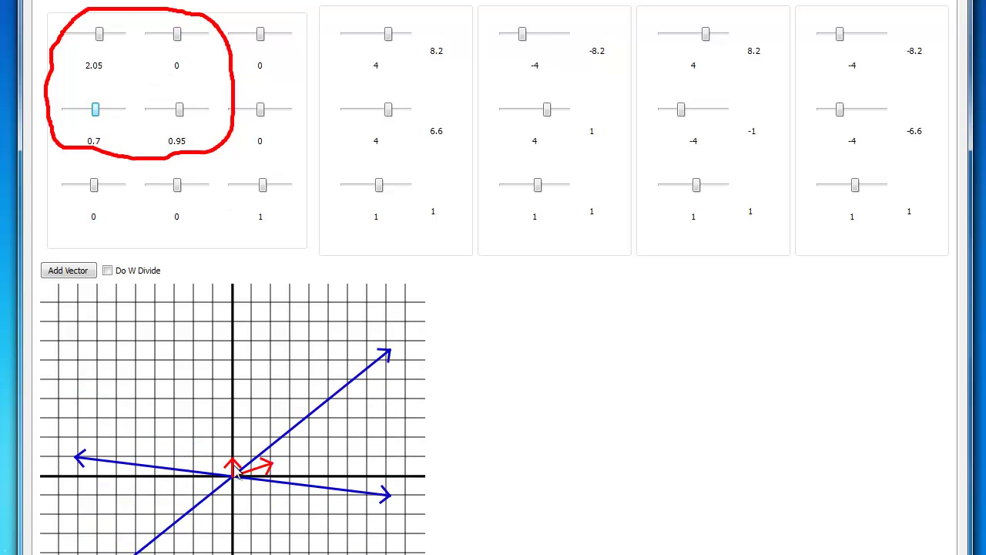
left_click_drag(180, 42, 178, 43)
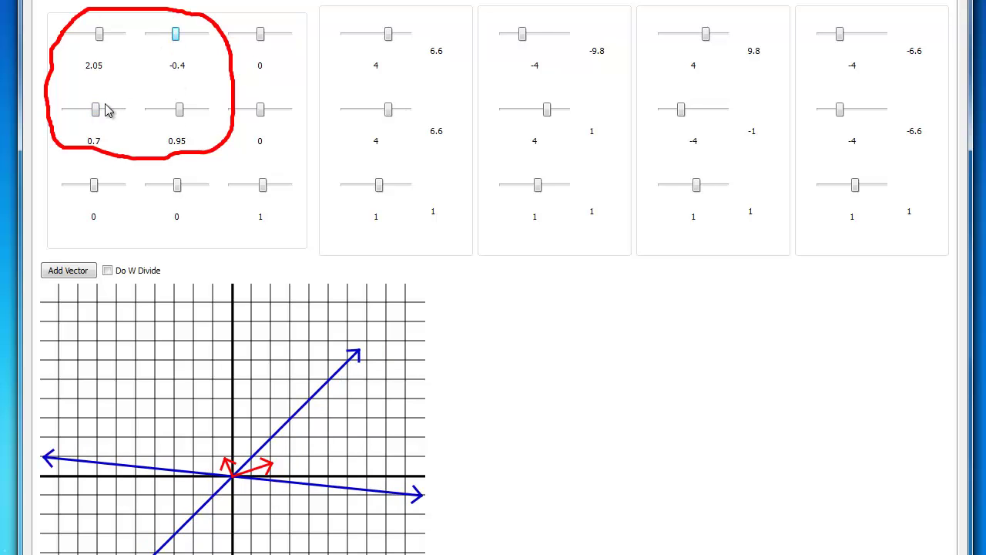
left_click_drag(101, 112, 102, 113)
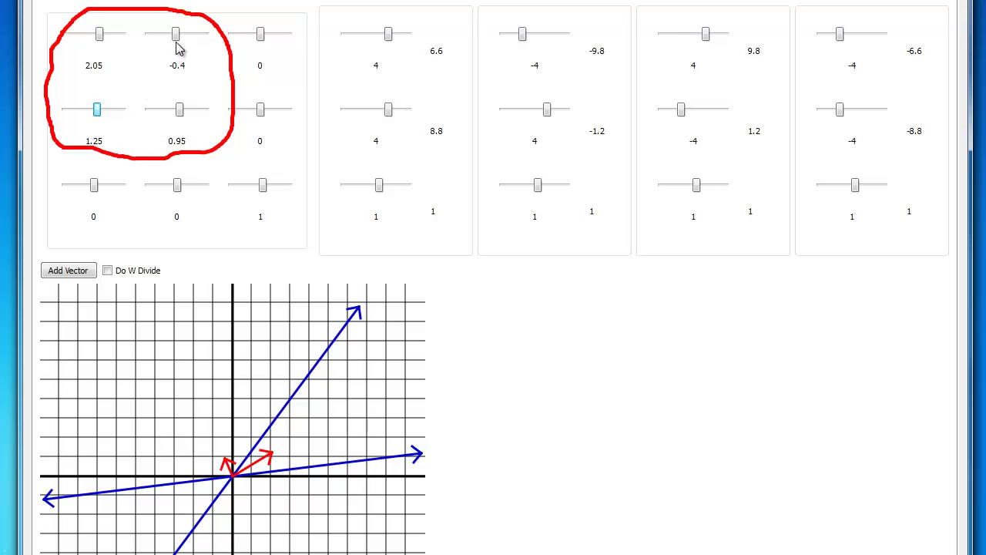
left_click_drag(176, 38, 174, 40)
left_click_drag(100, 112, 94, 113)
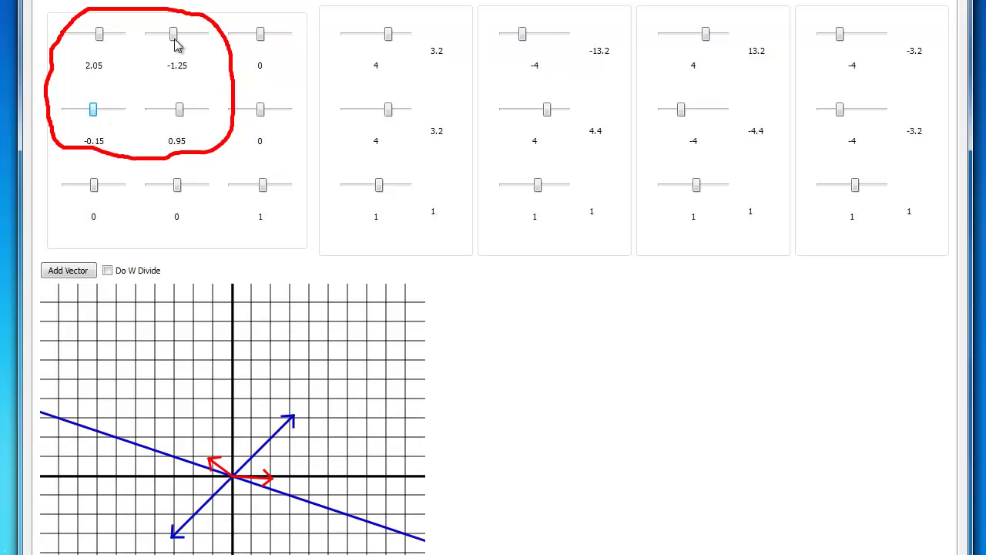
left_click_drag(178, 40, 177, 36)
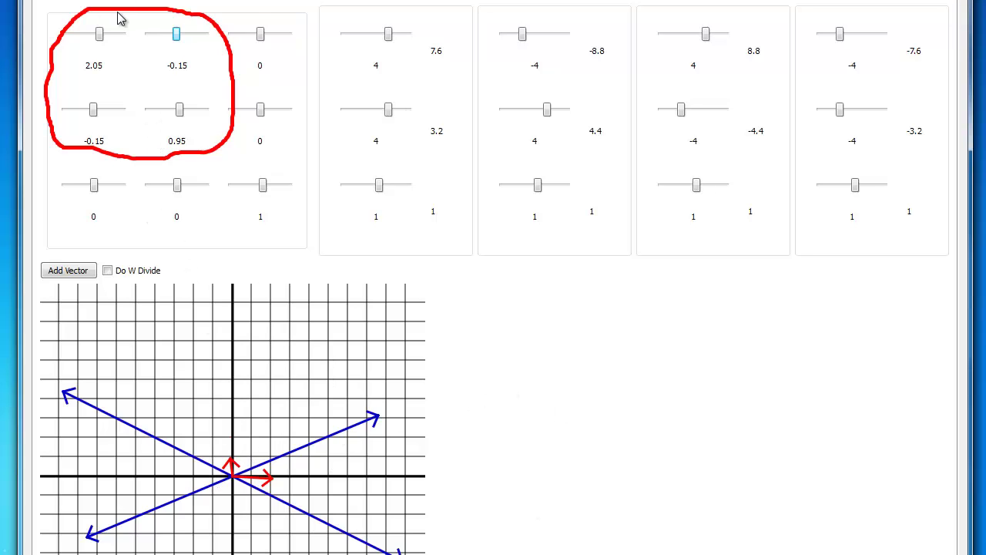
scroll(99, 38, "down", 5)
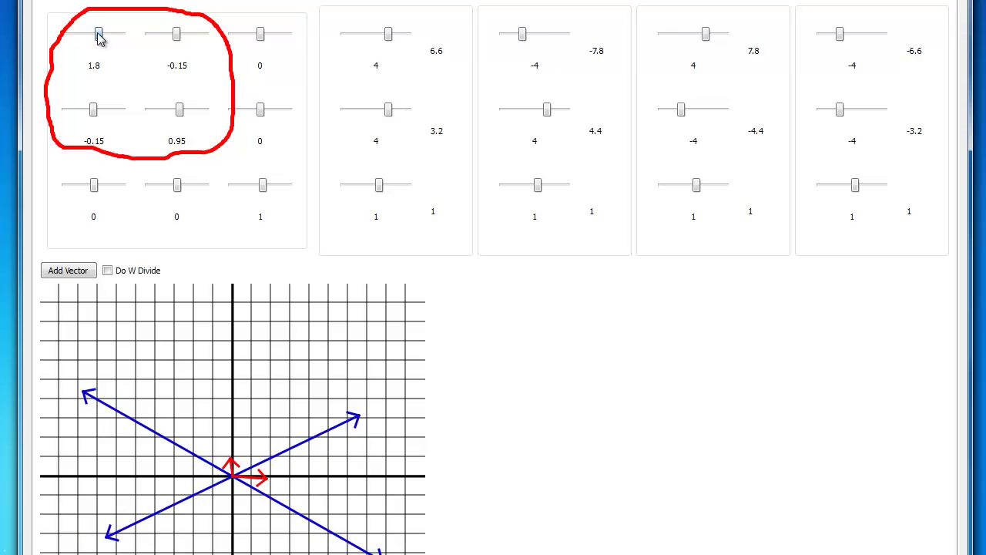
scroll(99, 37, "down", 11)
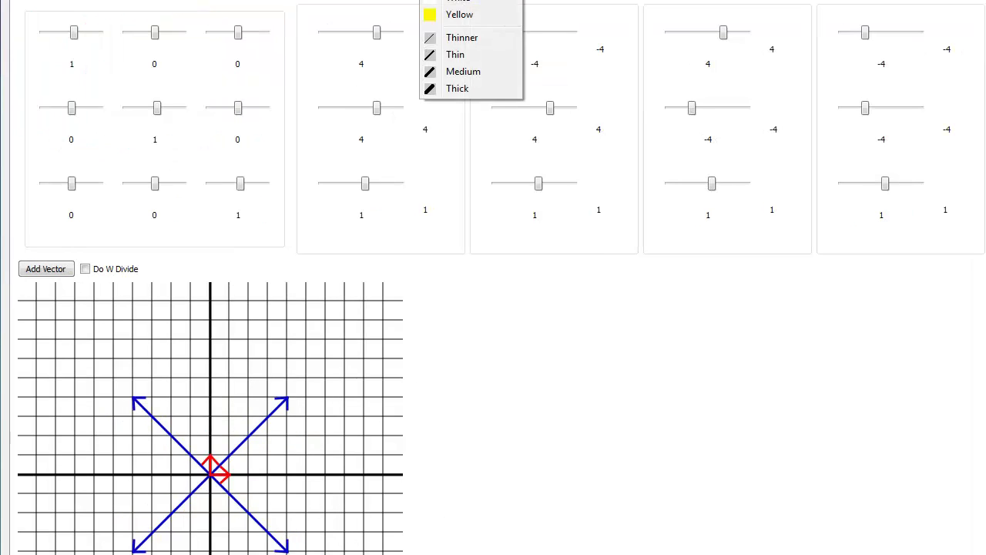
Step: Circle the upper-left block in red and set it to 1.5, 0.15 / 0, 1.5
mouse_move(60, 22)
left_mouse_down()
mouse_move(38, 44)
mouse_move(34, 98)
mouse_move(64, 143)
mouse_move(185, 138)
mouse_move(193, 85)
mouse_move(183, 25)
mouse_move(137, 7)
mouse_move(51, 13)
left_mouse_up()
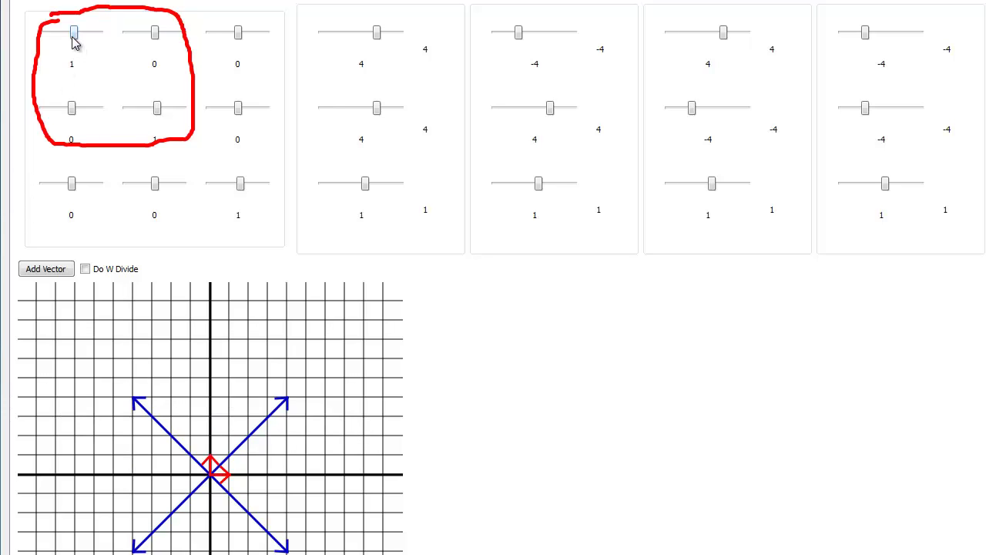
left_click_drag(74, 32, 76, 33)
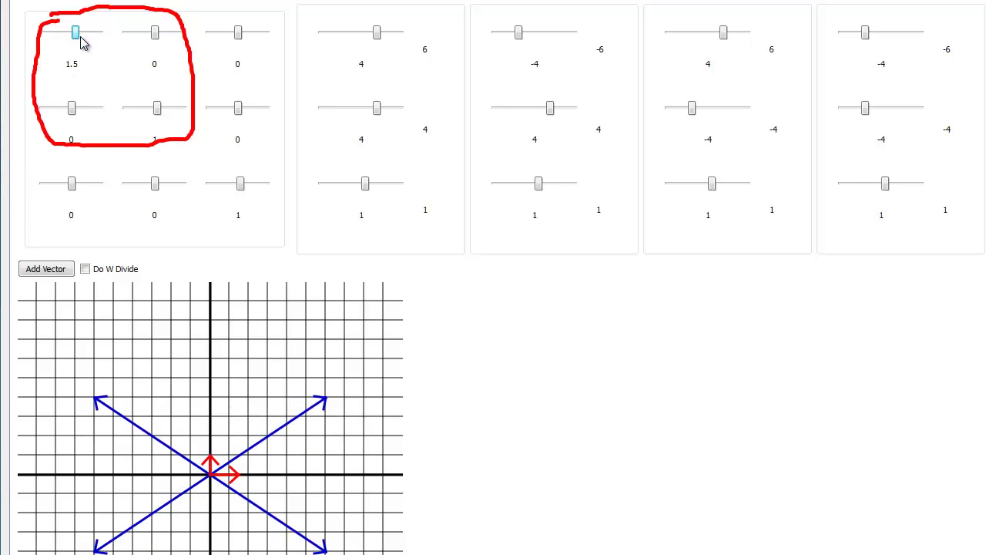
left_click_drag(156, 35, 155, 35)
left_click_drag(157, 110, 158, 110)
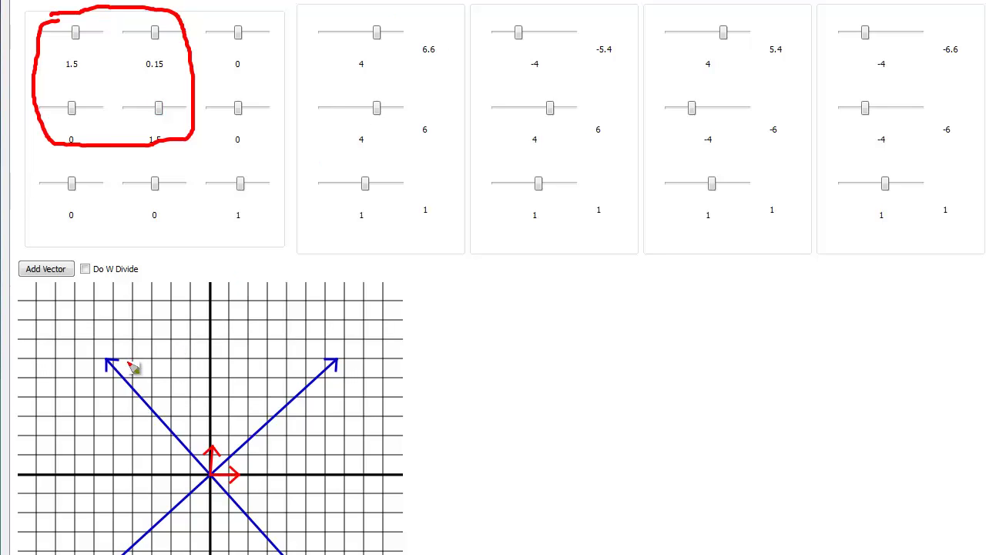
mouse_move(93, 344)
left_mouse_down()
mouse_move(31, 447)
mouse_move(27, 539)
left_mouse_up()
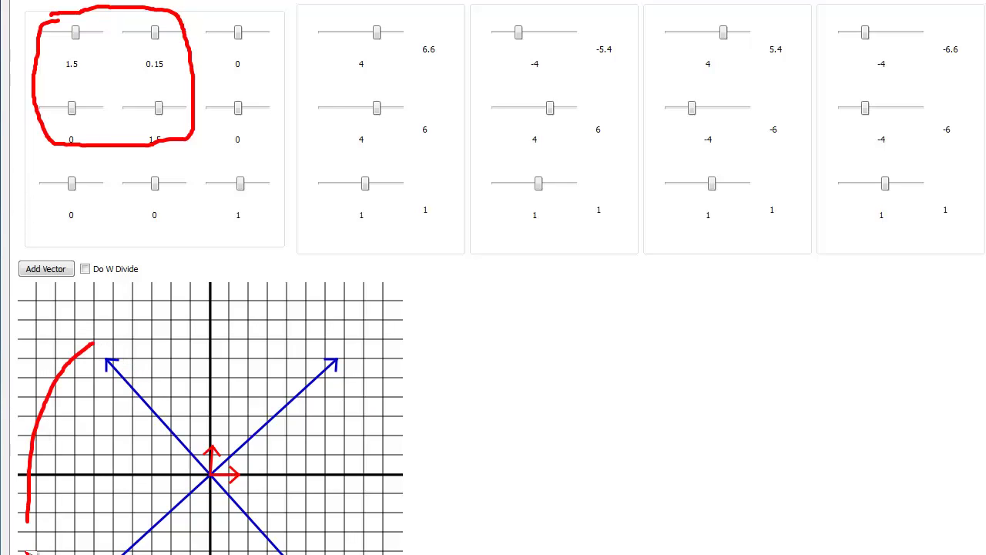
mouse_move(353, 551)
left_mouse_down()
mouse_move(307, 364)
mouse_move(88, 345)
left_mouse_up()
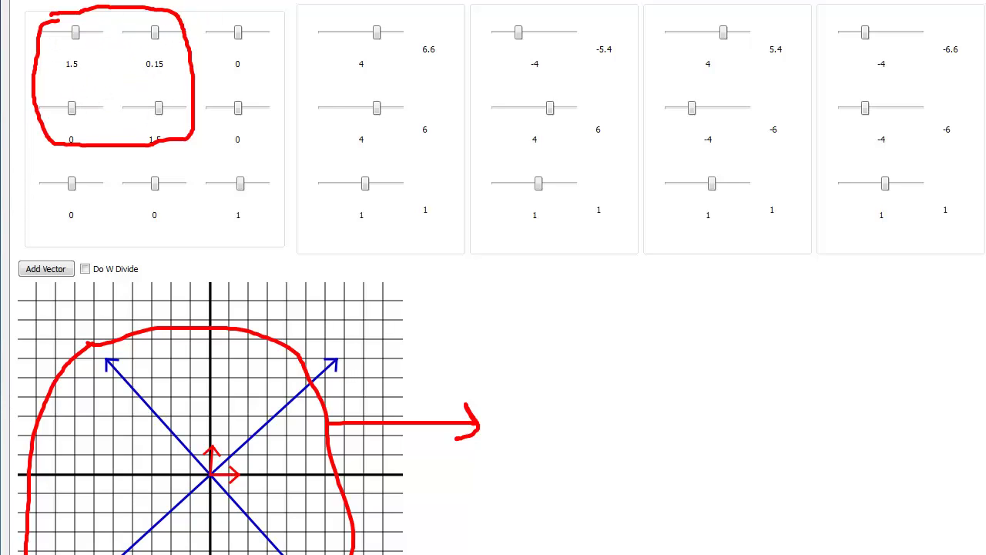
key("e")
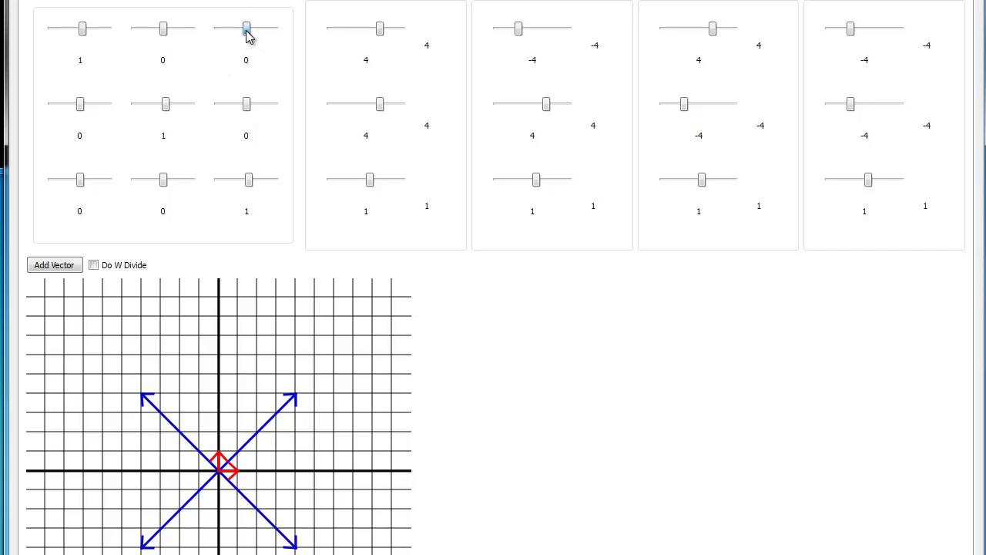
Step: Set the translation entries to 5.35 in x and 1.5 in y, moving the vectors to x 9.35/1.35
left_click_drag(248, 35, 263, 37)
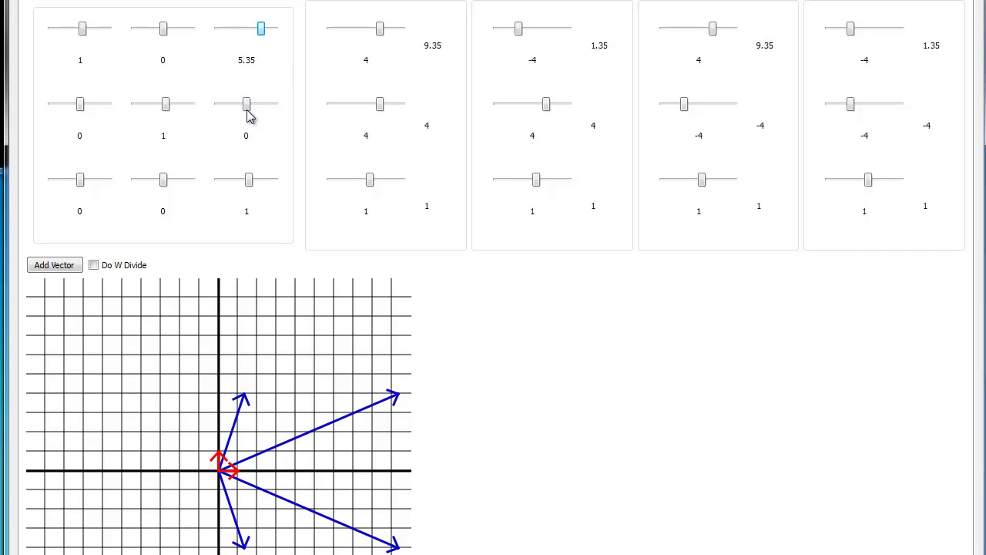
mouse_move(248, 114)
left_mouse_down()
mouse_move(257, 107)
mouse_move(239, 115)
mouse_move(258, 117)
left_mouse_up()
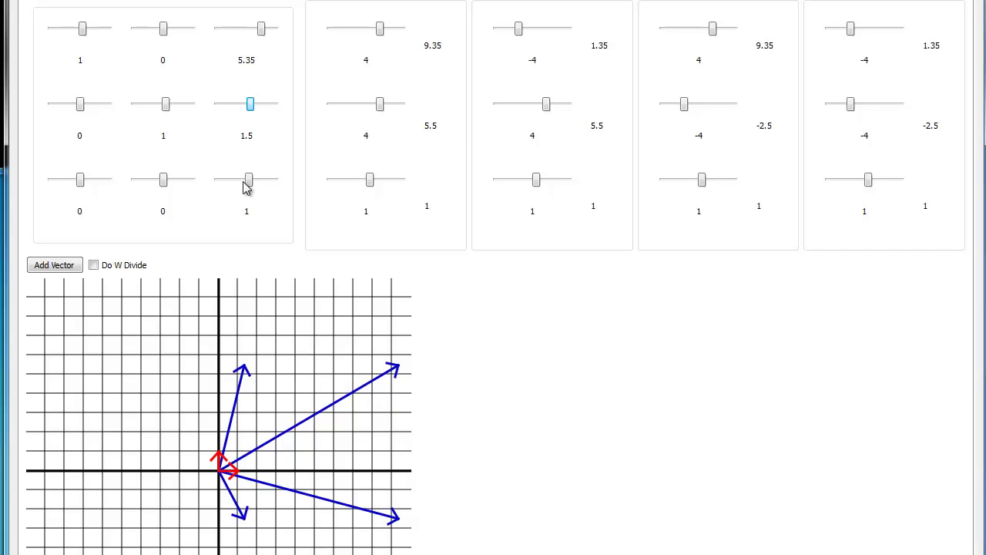
Step: Try several translation values, settling on 2.05 in x and 1.25 in y
left_click_drag(249, 103, 251, 105)
left_click_drag(261, 28, 240, 31)
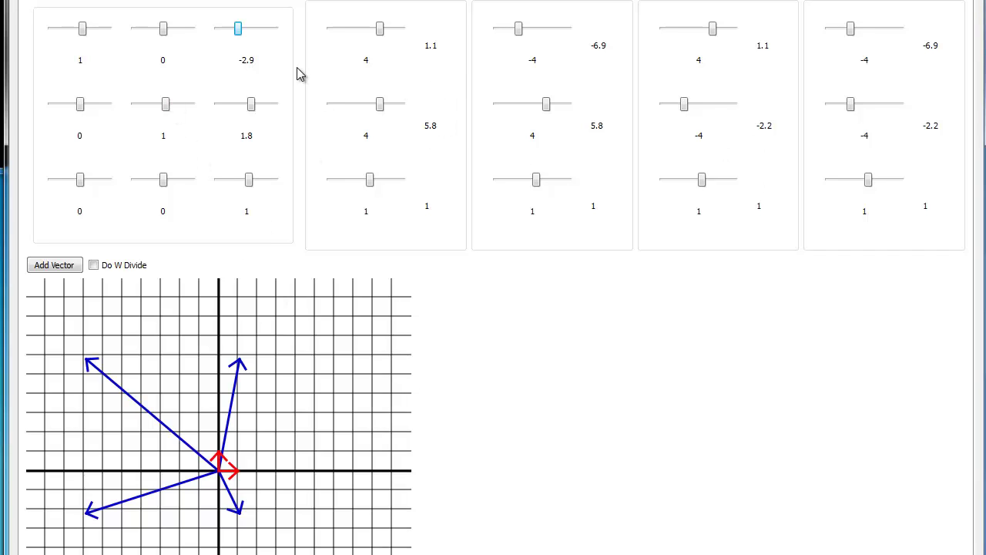
mouse_move(239, 31)
left_mouse_down()
mouse_move(265, 33)
mouse_move(247, 34)
left_mouse_up()
left_click_drag(254, 105, 251, 34)
left_click_drag(252, 111, 253, 155)
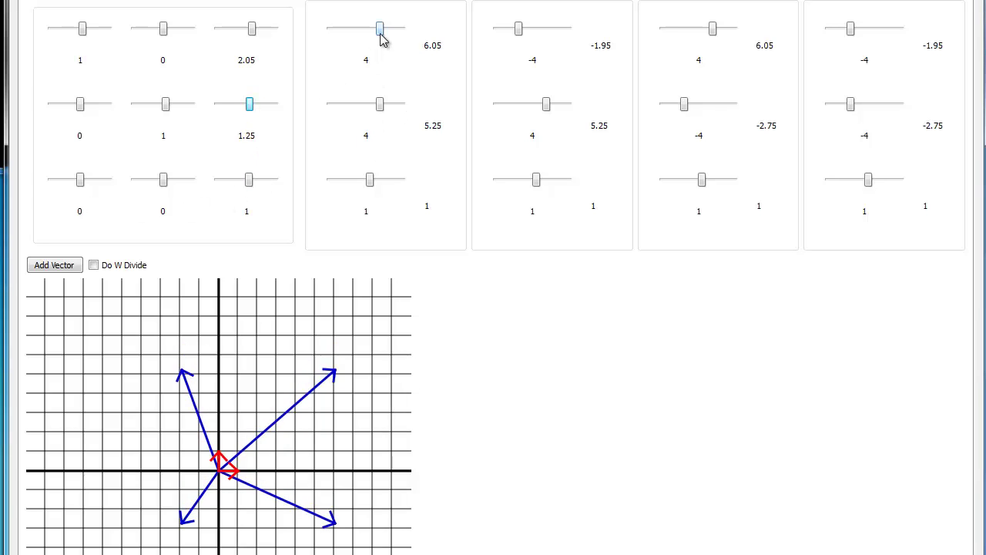
Step: Set the first vector's sliders to 0.45 and 2.15, placing its translated tip at (2.5, 3.4)
left_click_drag(383, 37, 375, 105)
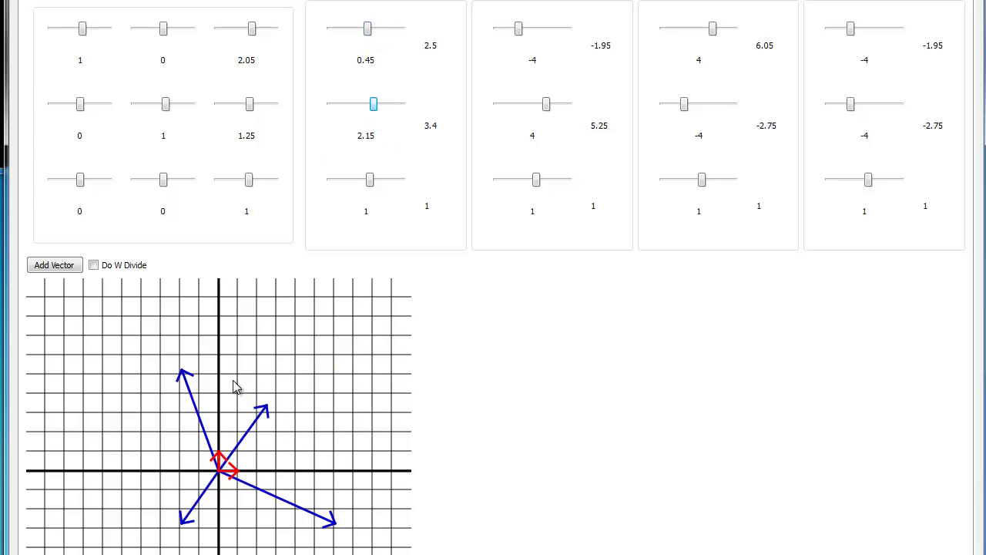